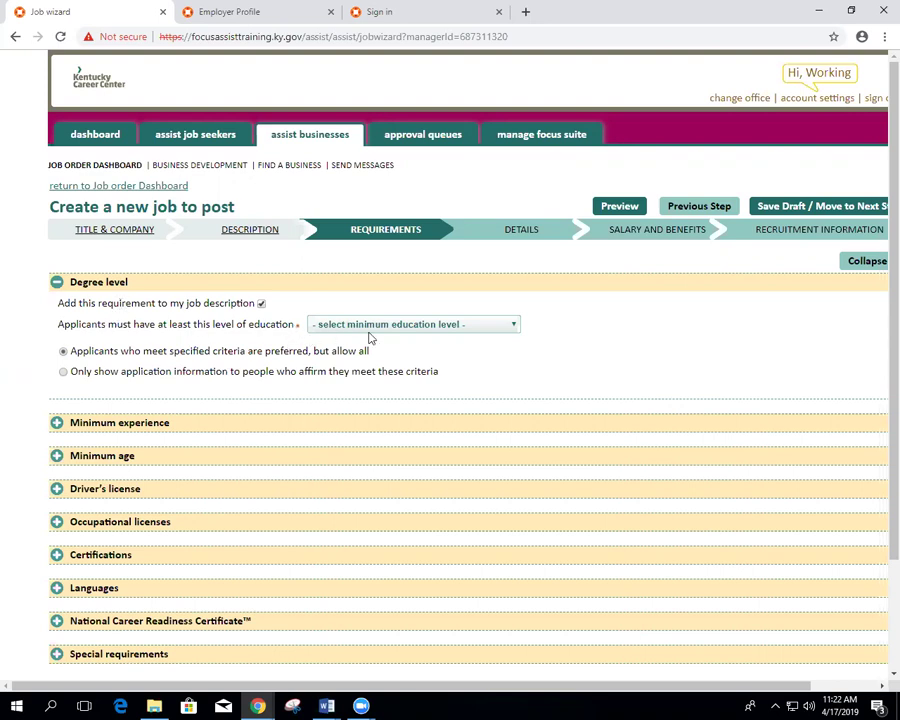
Set the minimum education level to No specific requirement and expand all requirement sections.
click(347, 326)
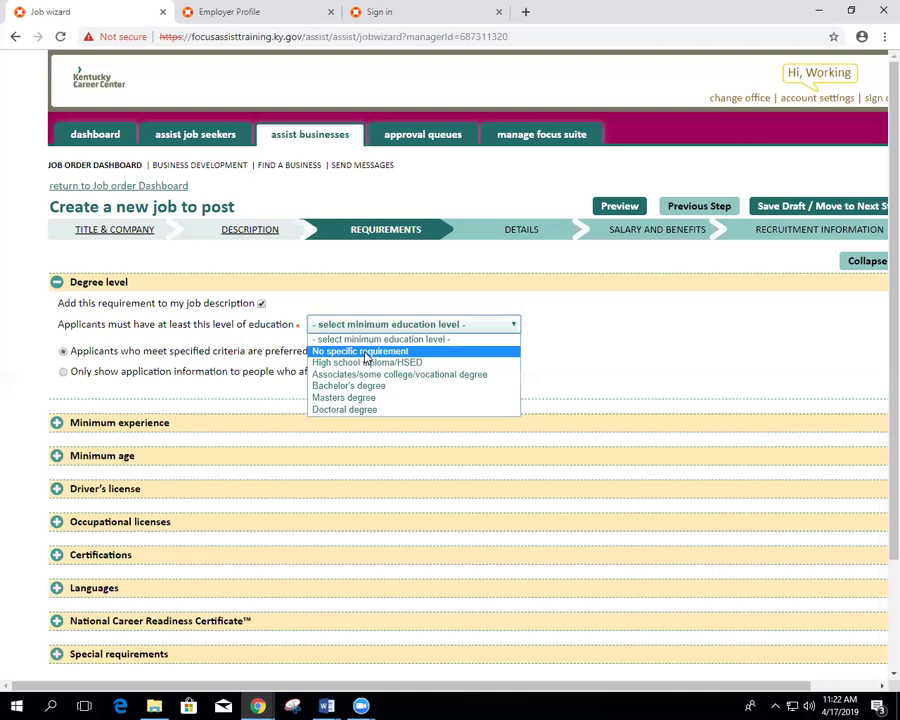
click(366, 353)
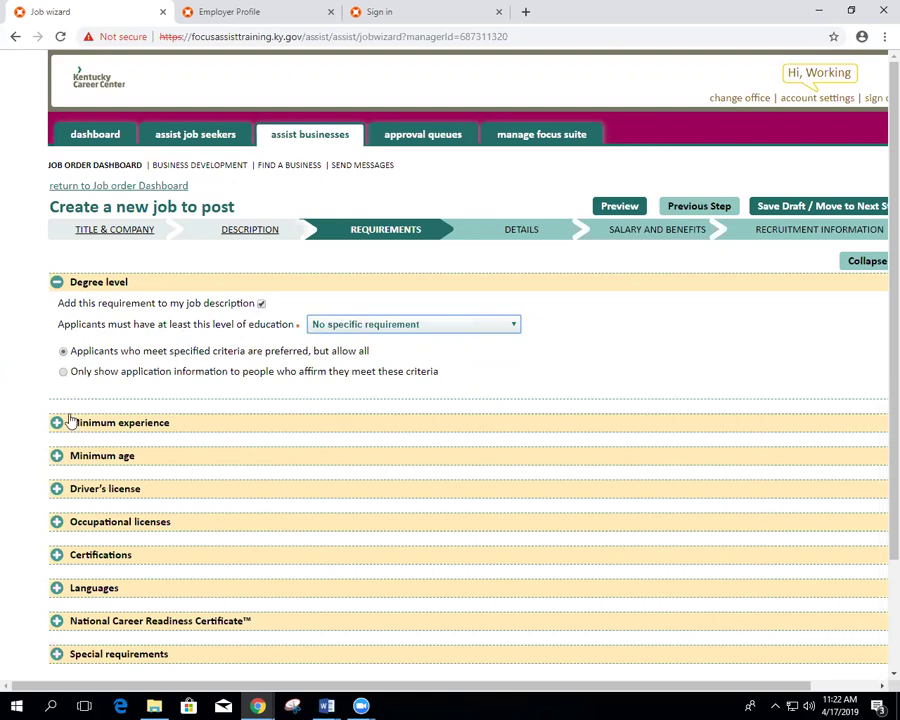
click(853, 261)
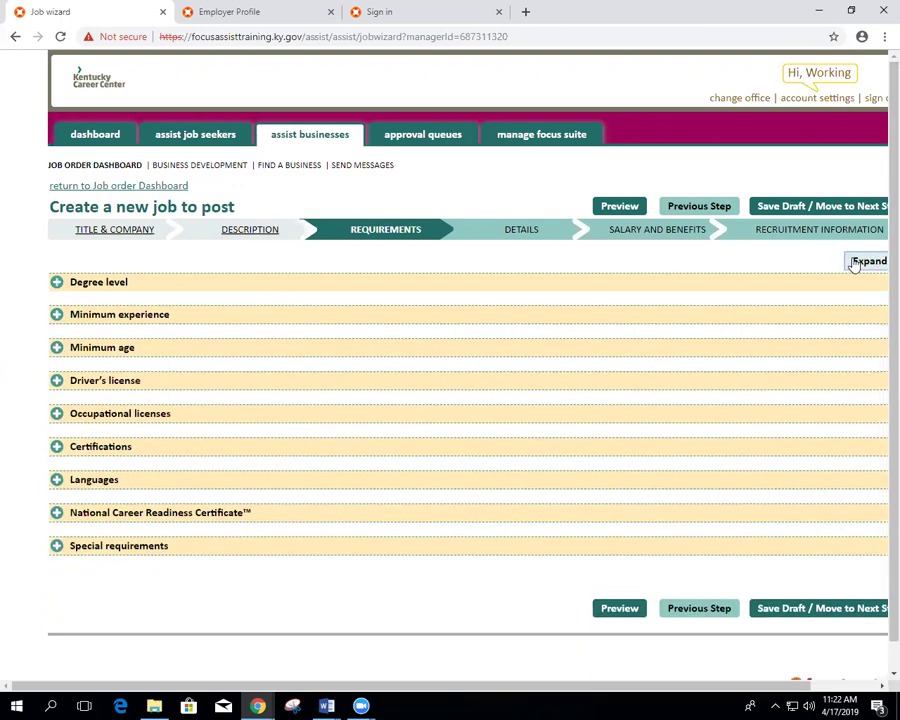
click(855, 262)
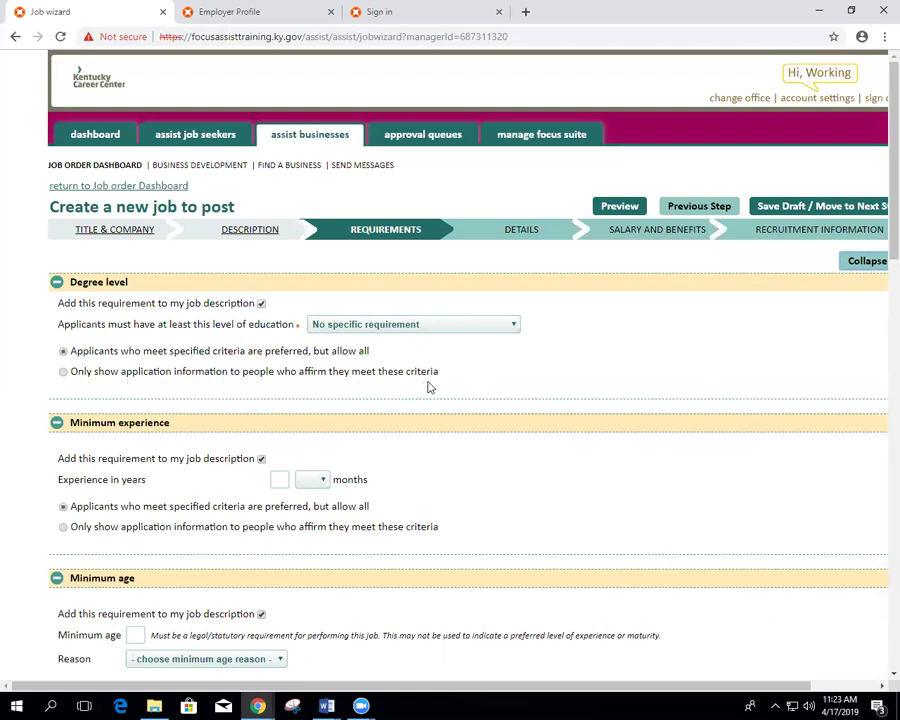
Try limiting the degree requirement to people who affirm they meet the criteria, and restore the preferred-but-allow-all option.
click(63, 372)
click(63, 353)
scroll(35, 383, down, 3)
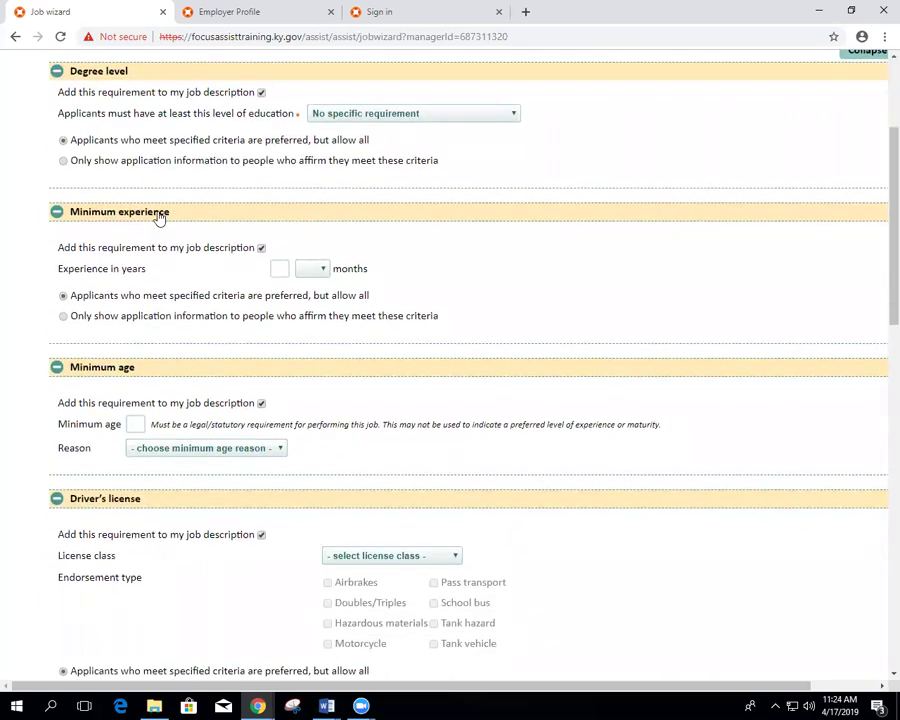
click(279, 268)
scroll(106, 355, down, 3)
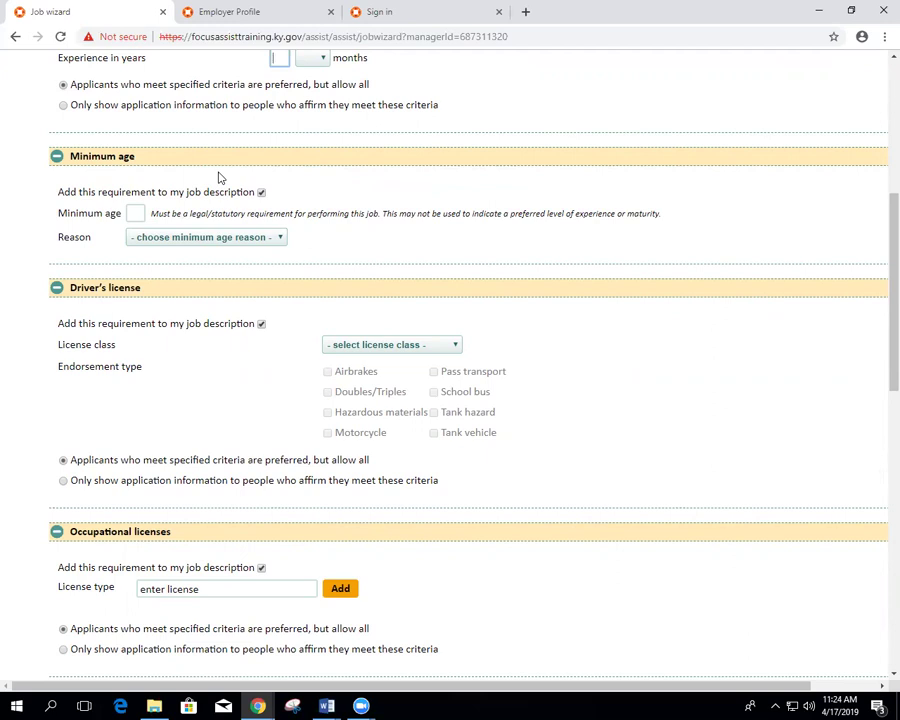
Try a minimum age of 21, checking the available reasons, and clear the age again.
click(135, 213)
text(21)
click(195, 237)
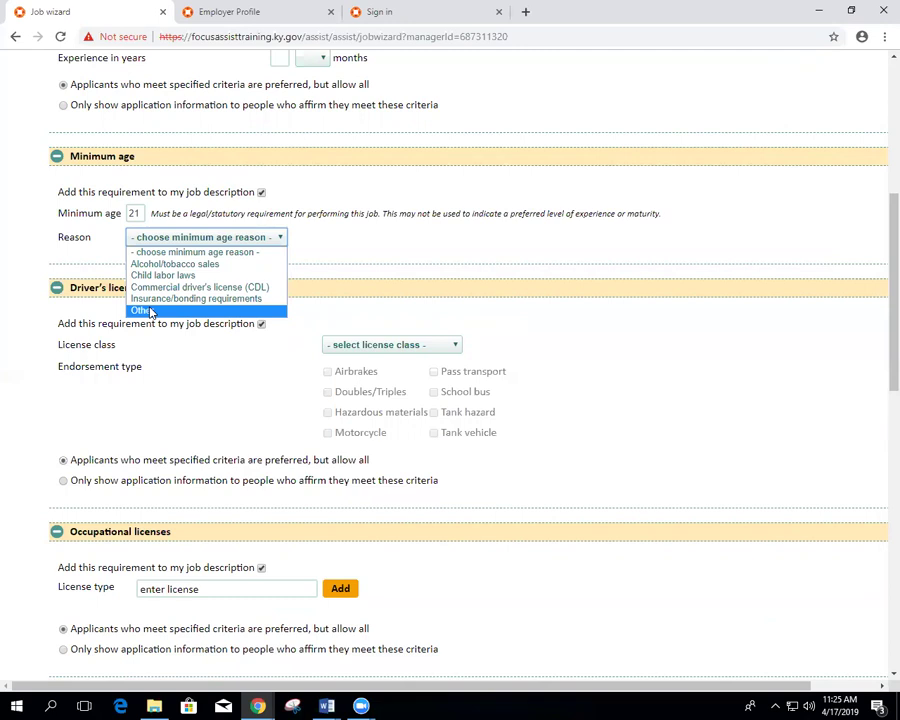
click(92, 232)
drag(148, 208, 110, 216)
key(BackSpace)
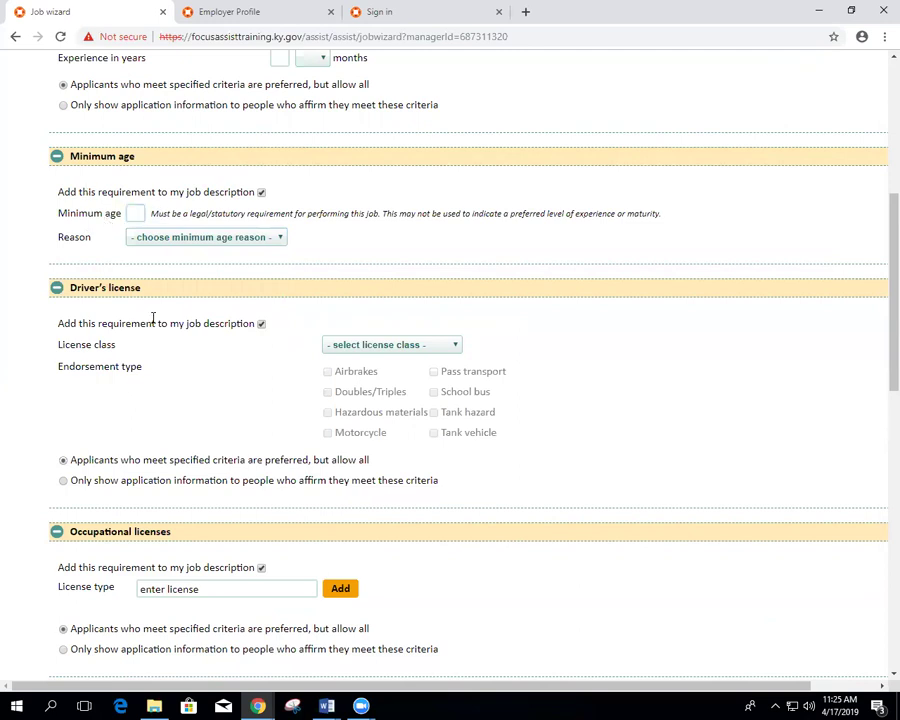
Require a Class B/CDL driver's license with Airbrakes and Doubles/Triples endorsements, showing application information only to people who affirm they meet the criteria.
click(410, 345)
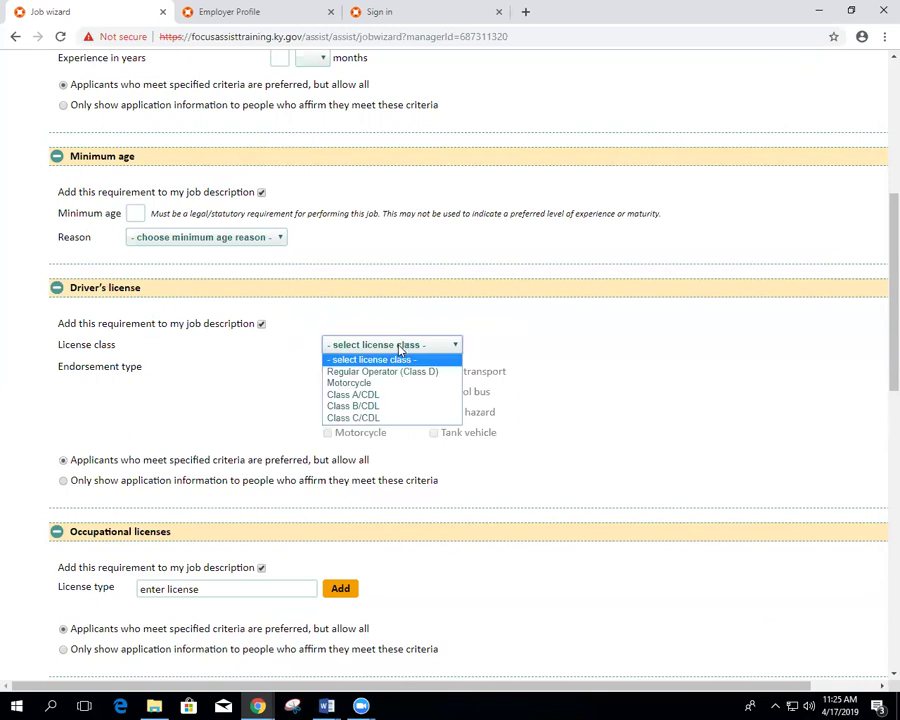
click(370, 408)
click(328, 372)
click(327, 392)
click(63, 480)
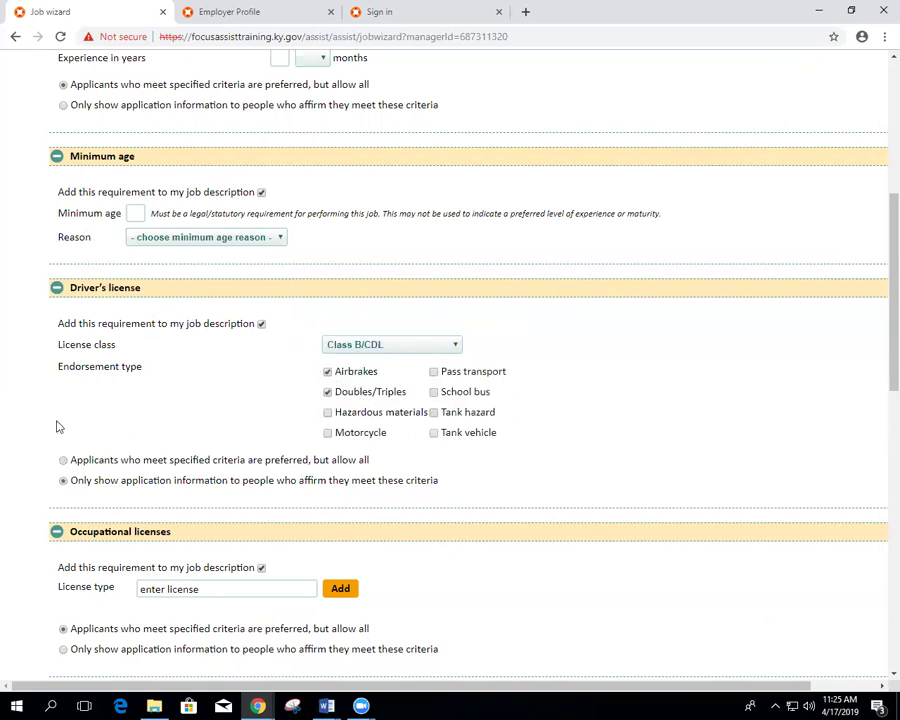
Review the occupational licenses, certifications, languages, National Career Readiness Certificate levels and special requirements sections.
scroll(114, 424, down, 2)
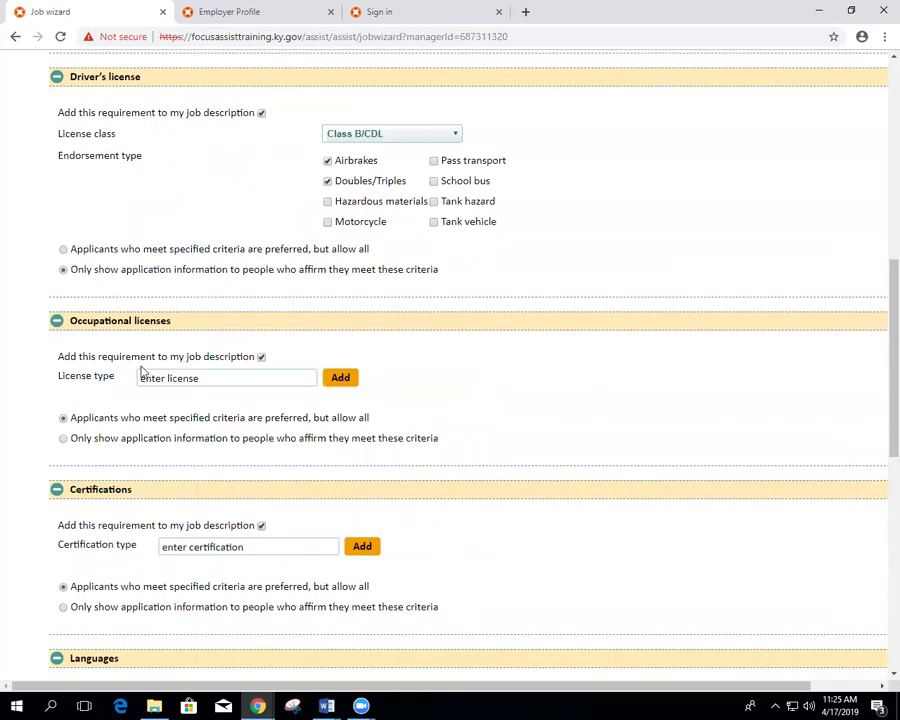
scroll(141, 372, down, 2)
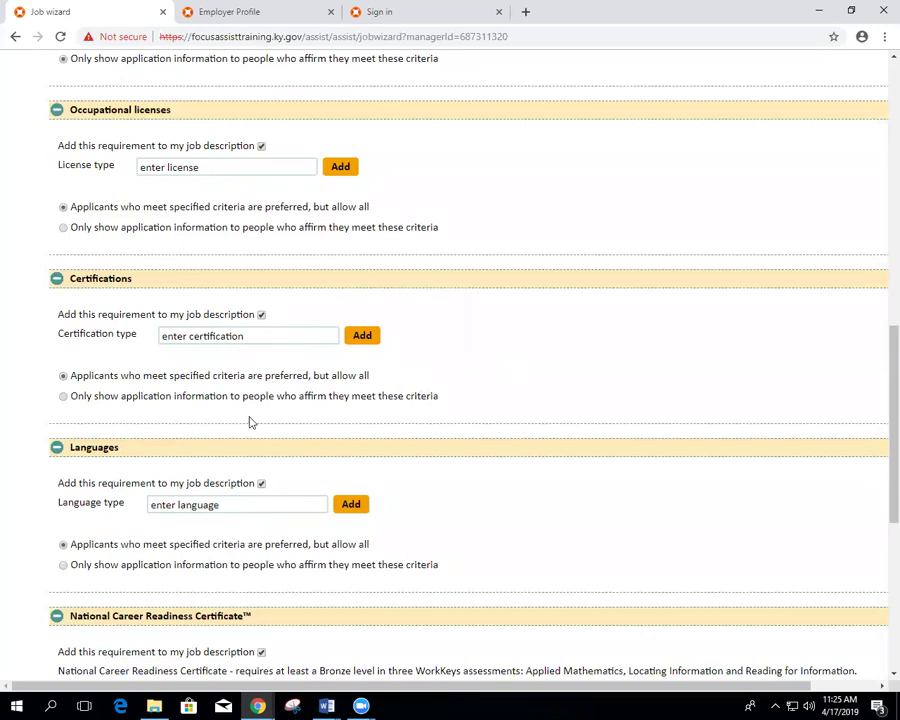
scroll(242, 428, down, 3)
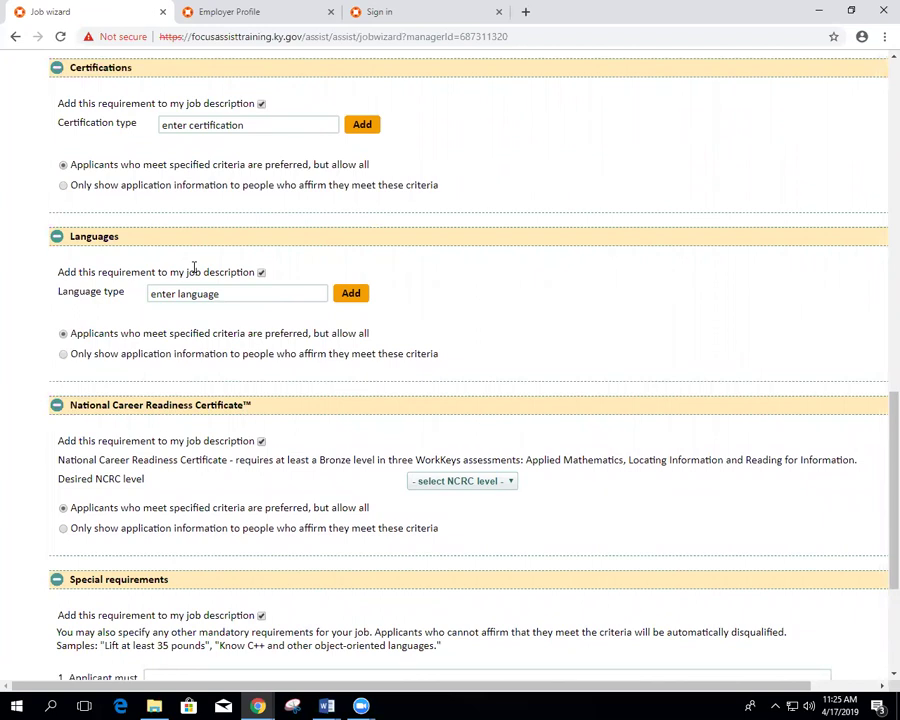
scroll(236, 365, down, 2)
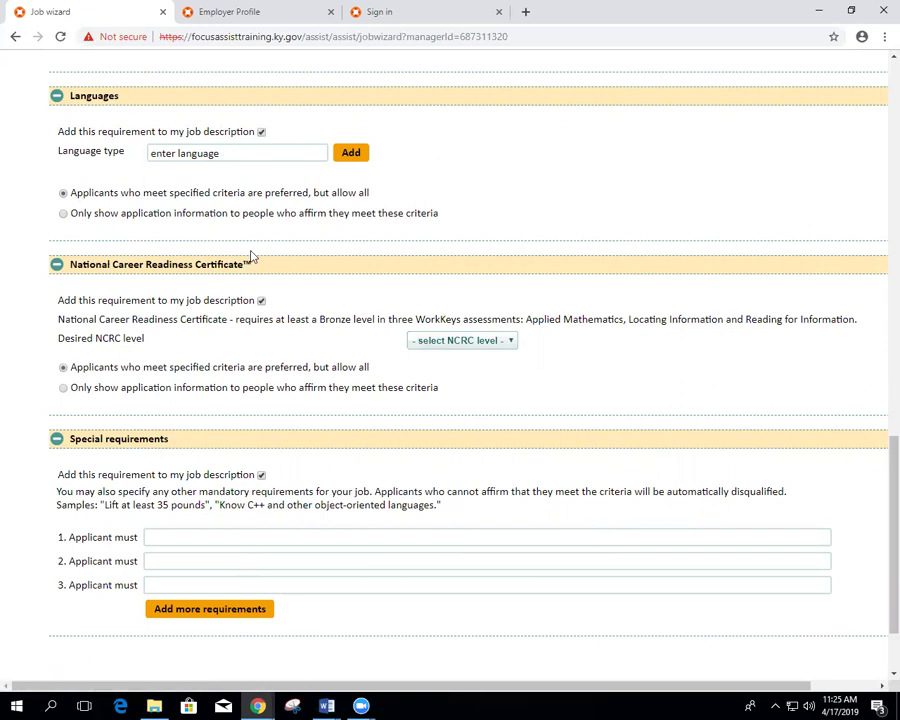
click(477, 342)
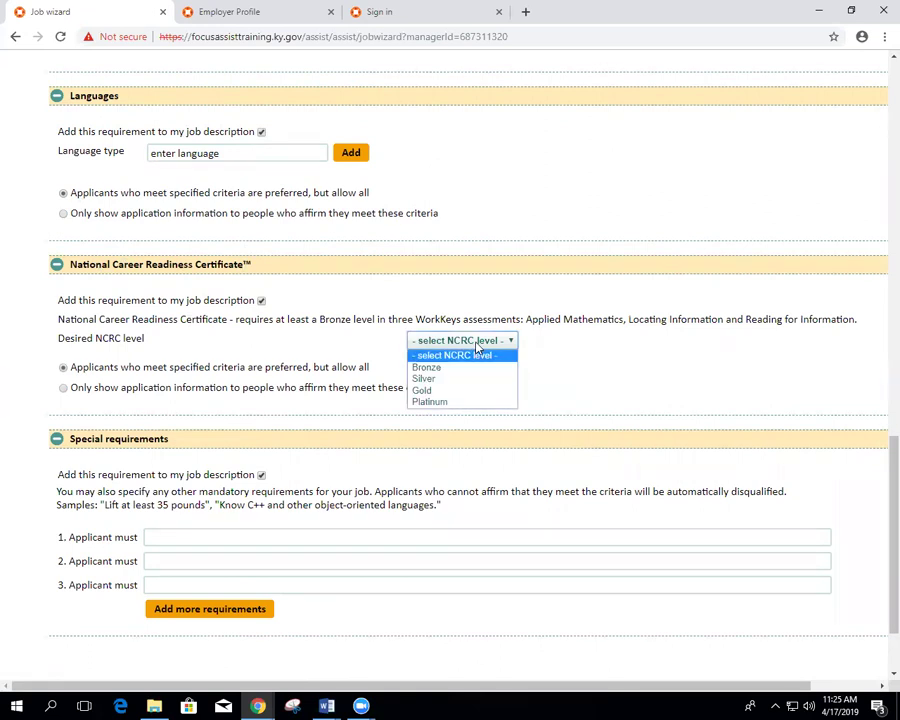
click(378, 341)
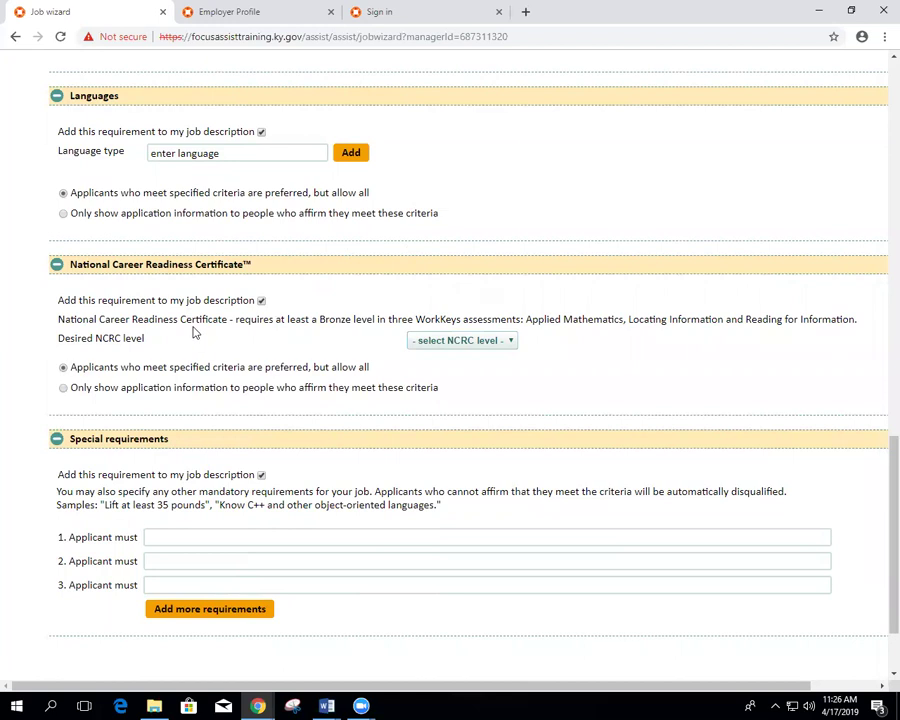
scroll(195, 333, down, 2)
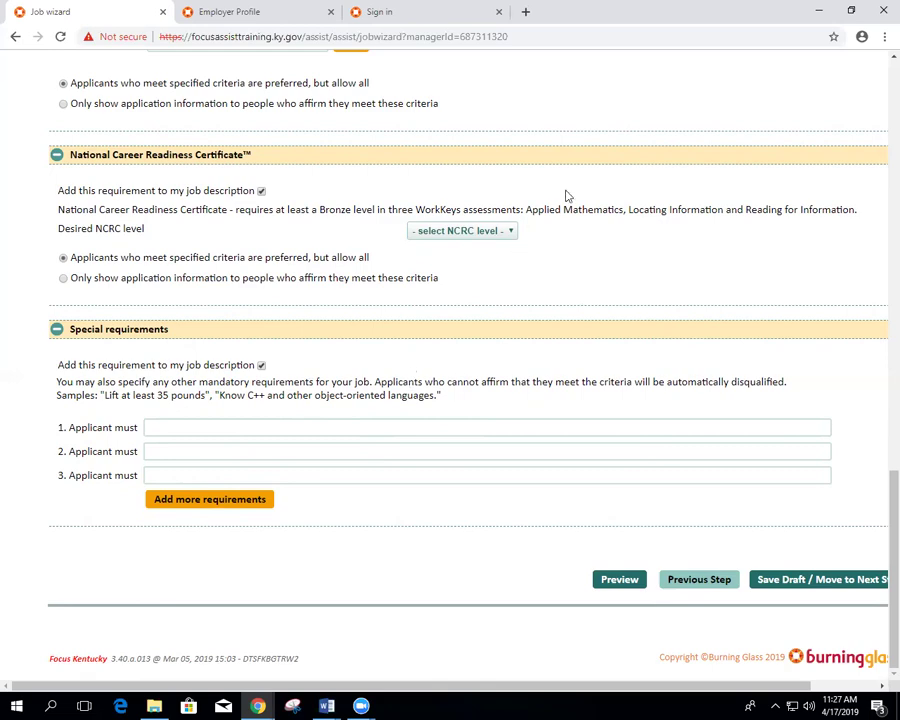
Save the job order draft and move on to the Details step.
scroll(549, 276, up, 15)
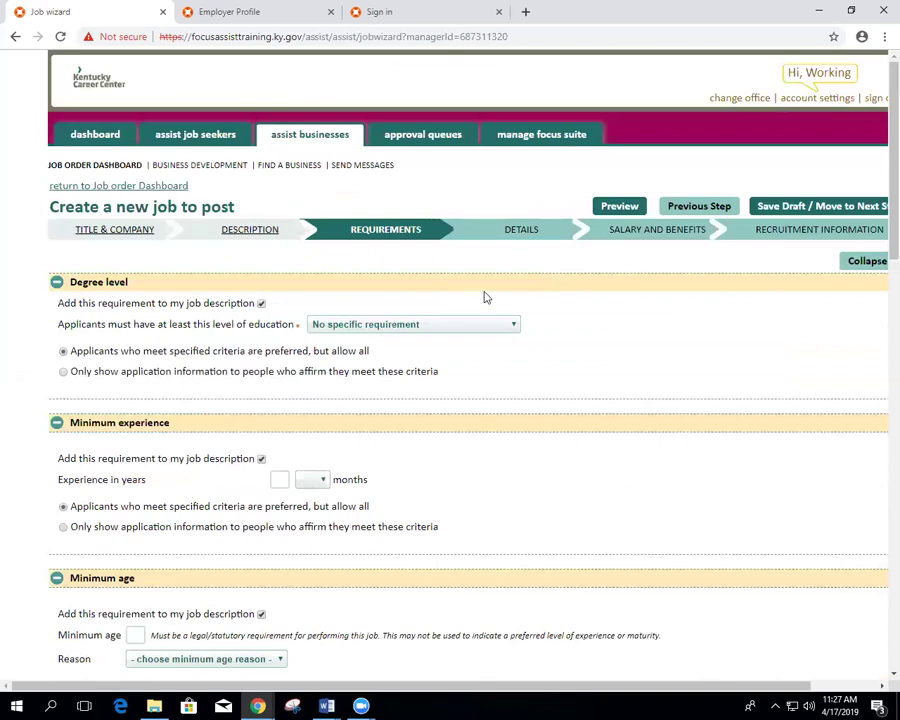
click(845, 208)
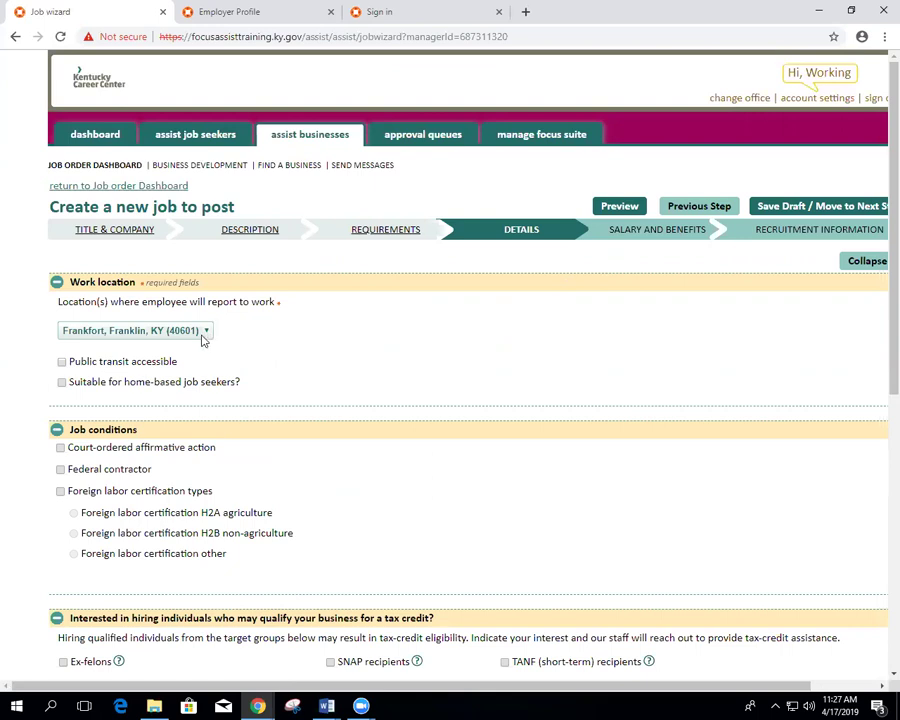
Try the New or multiple locations option for the work location, and restore Frankfort, Franklin, KY (40601).
click(77, 338)
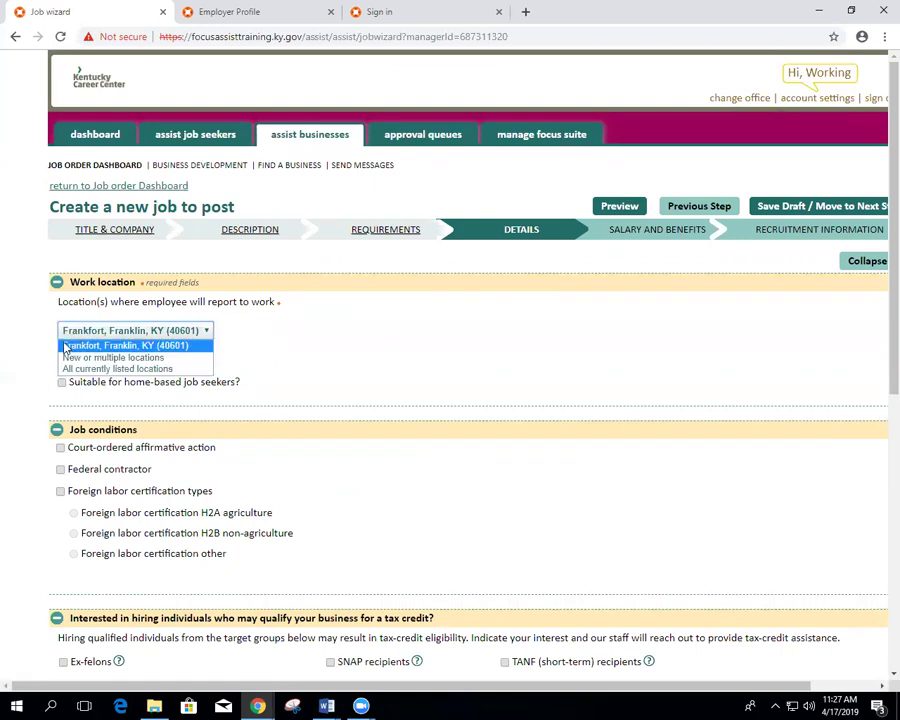
click(92, 360)
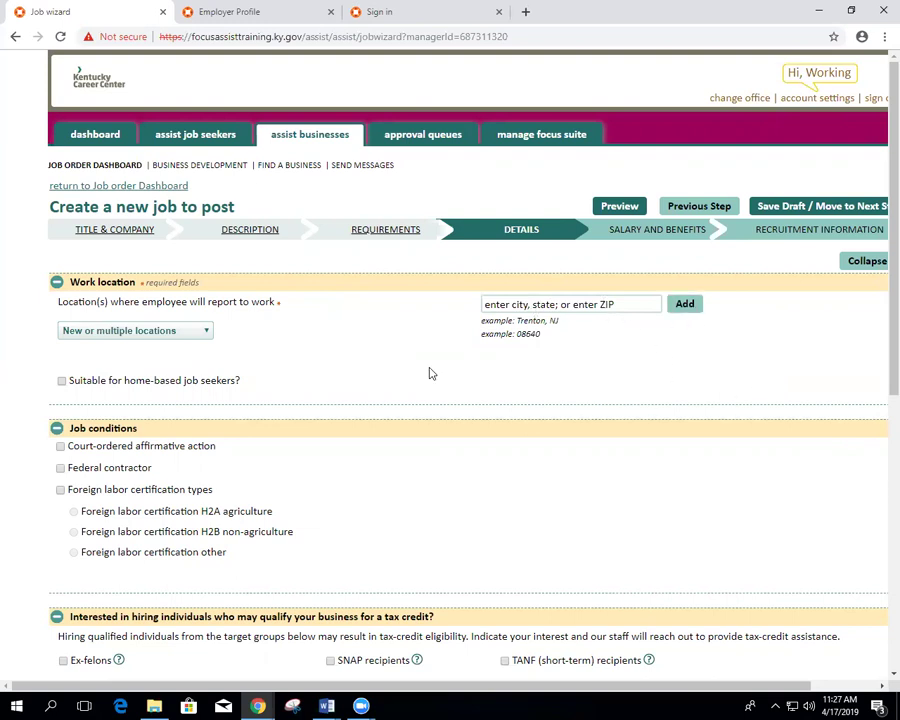
click(183, 333)
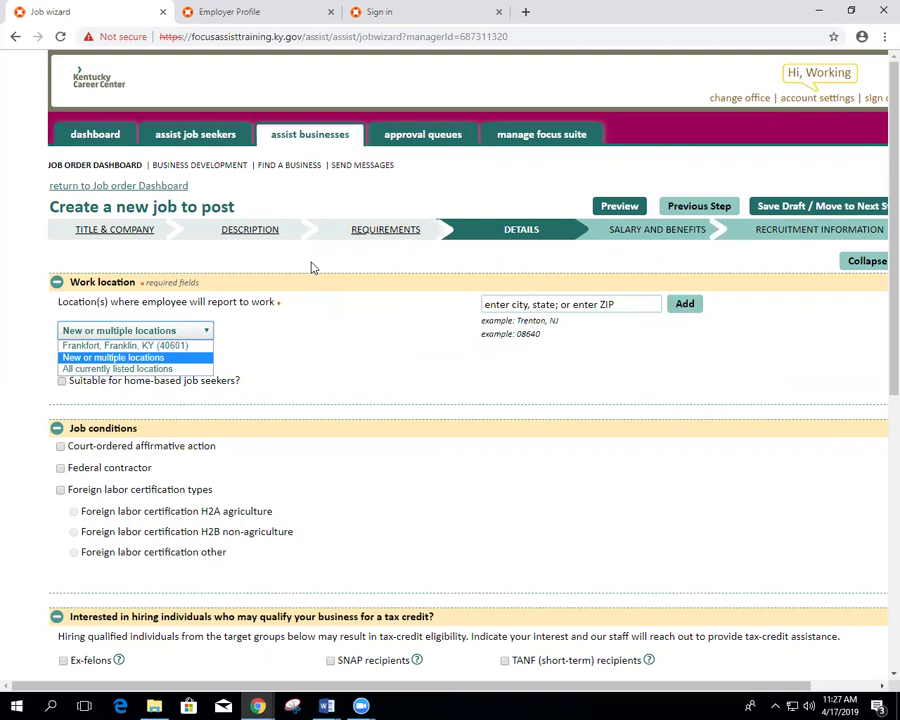
click(141, 346)
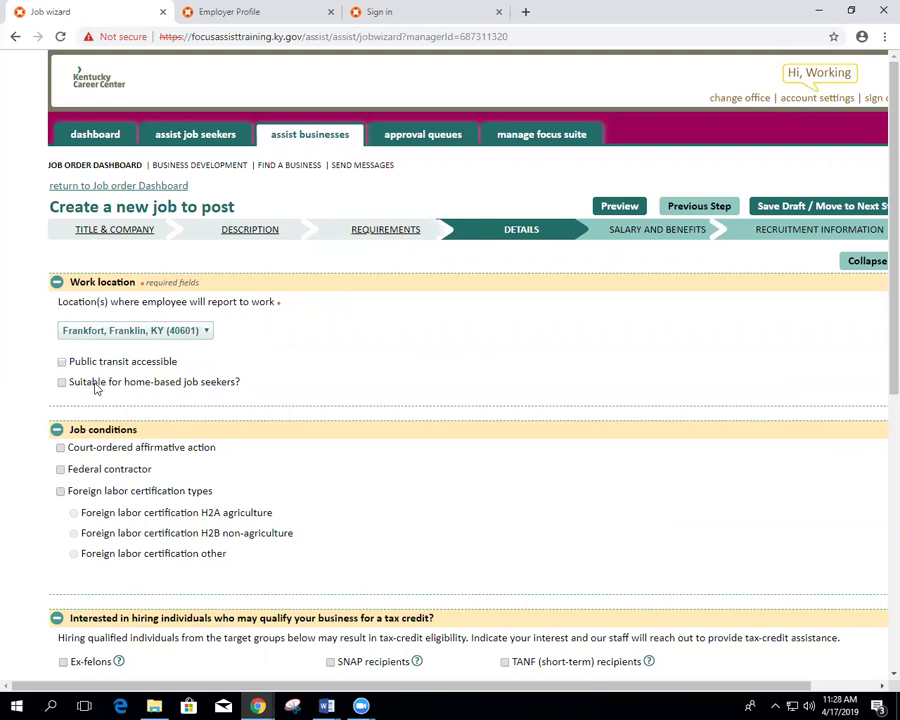
Review the job conditions, tax-credit hiring groups and job posting flag categories of the Details step.
scroll(336, 430, down, 1)
scroll(336, 430, down, 2)
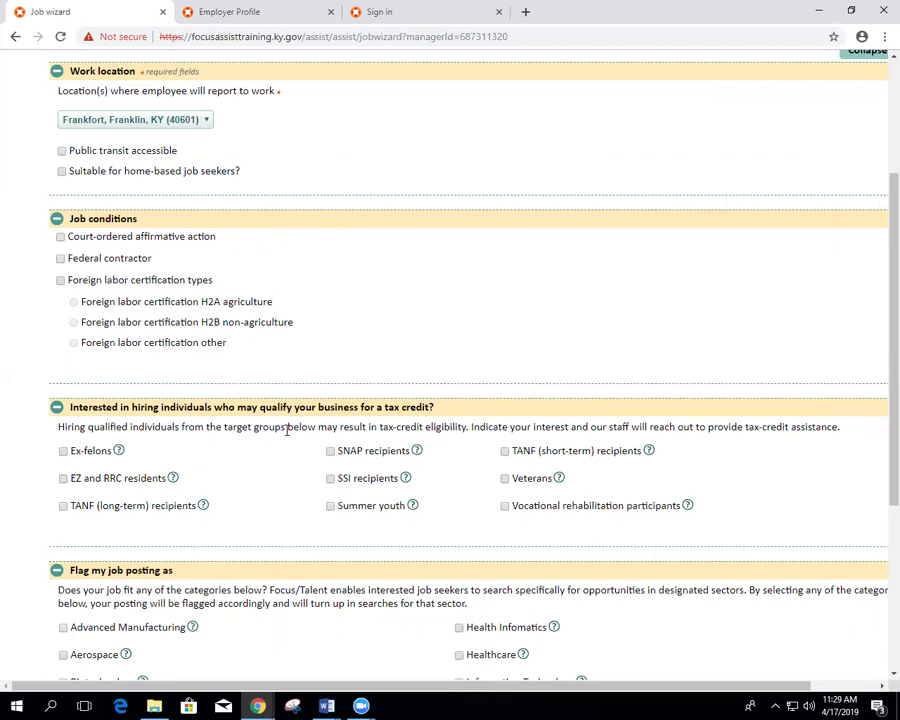
scroll(288, 428, down, 3)
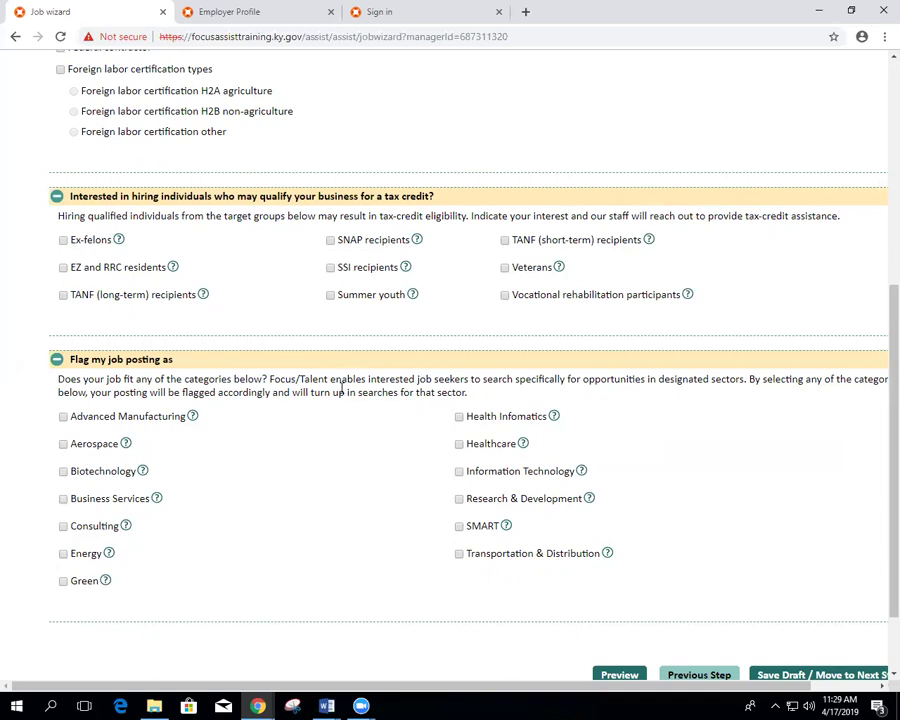
scroll(364, 442, down, 2)
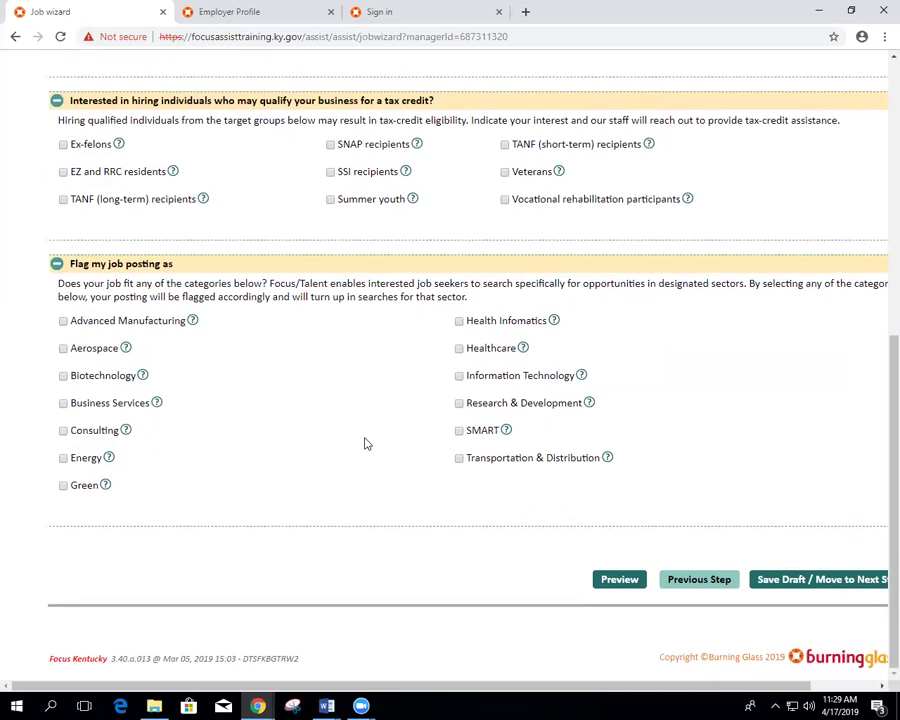